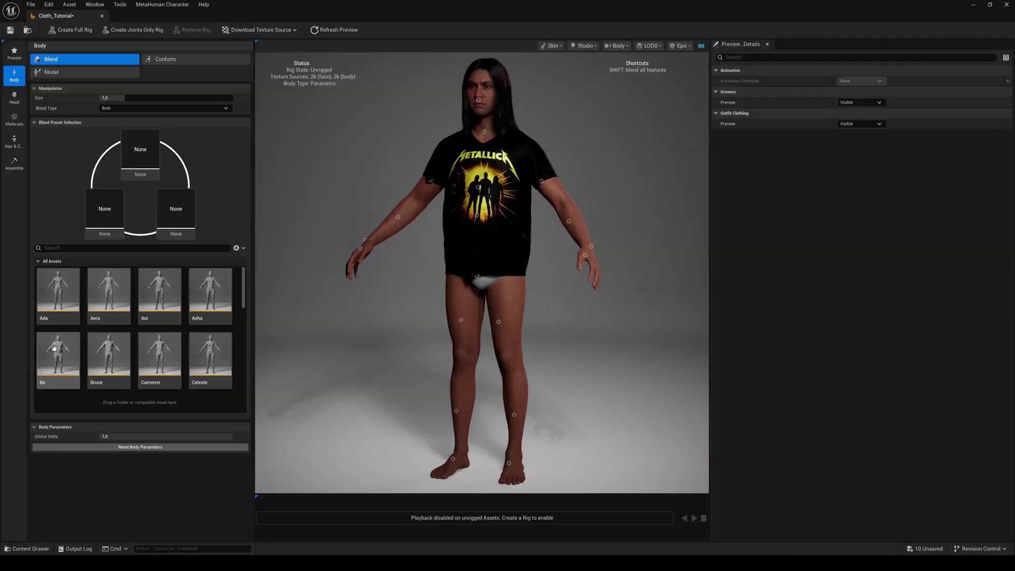
Orbit around the outfitted MetaHuman to preview the outfit from the front and back.
{"action": "left_click", "coordinate": [54, 348]}
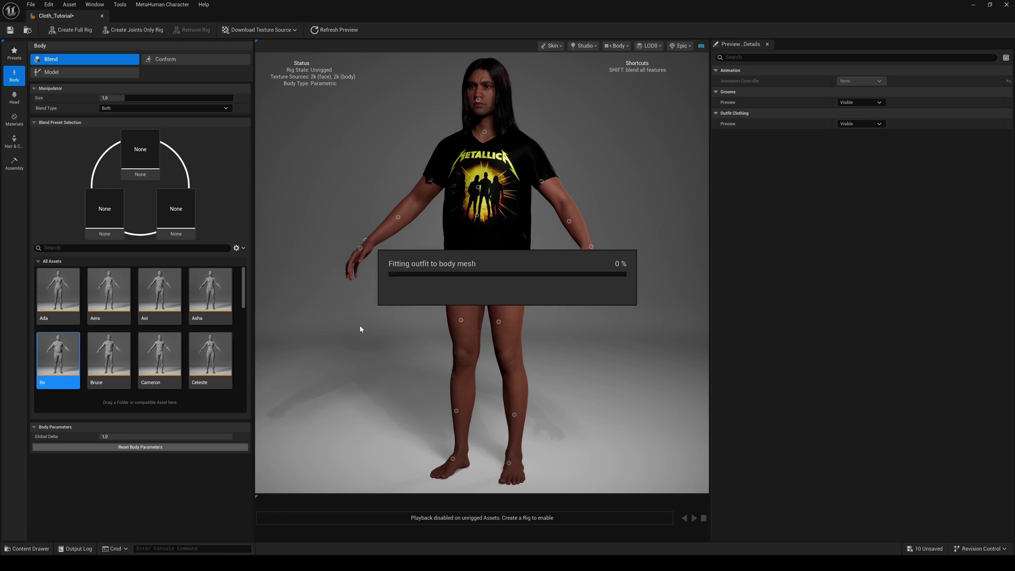
{"action": "left_click_drag", "start_coordinate": [597, 278], "coordinate": [549, 278]}
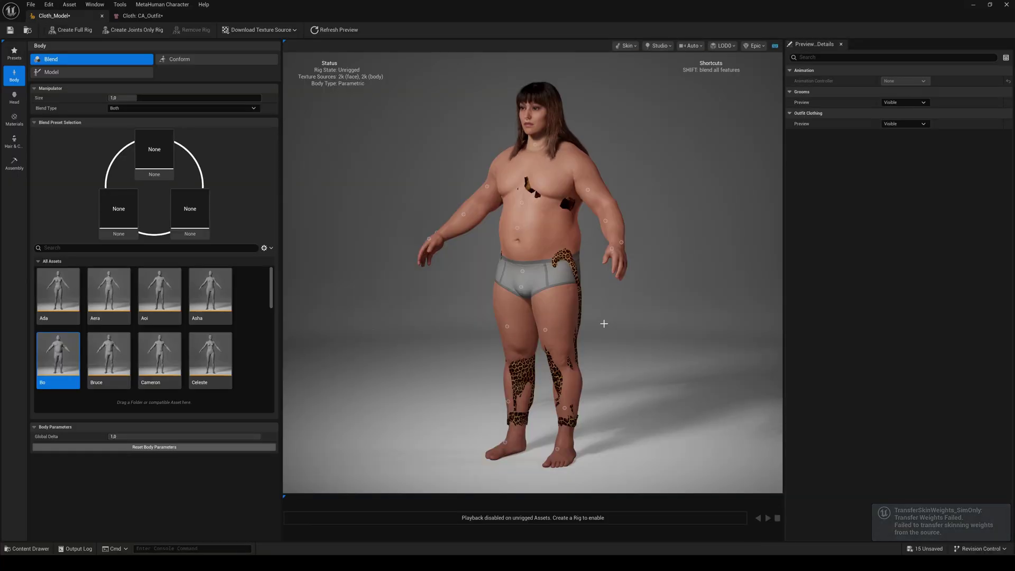
{"action": "left_click_drag", "start_coordinate": [641, 319], "coordinate": [475, 319]}
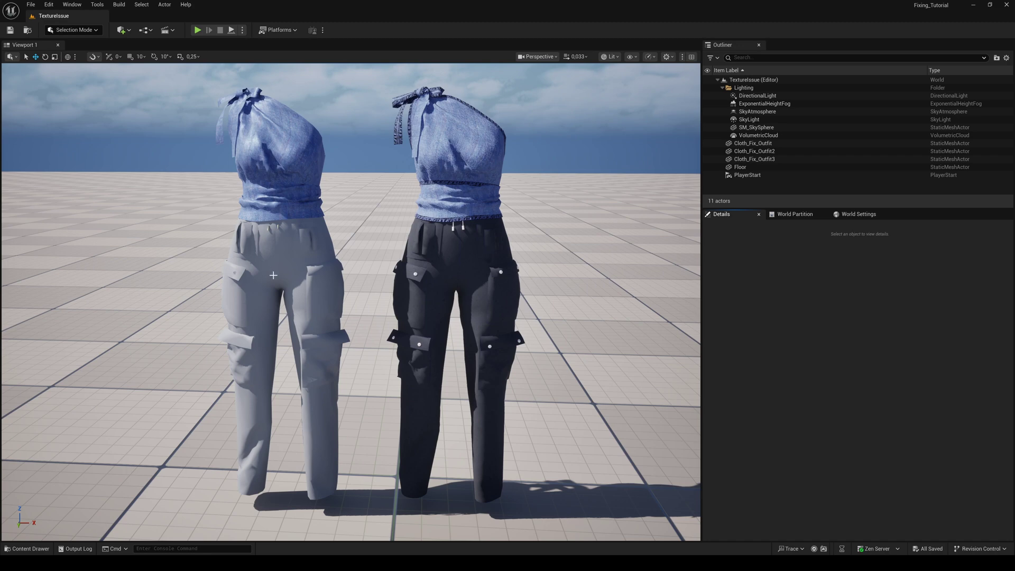
Change the FABRIC_1_Copy_1_256943 material's Blend Mode from Translucent to Opaque.
{"action": "left_click", "coordinate": [38, 549]}
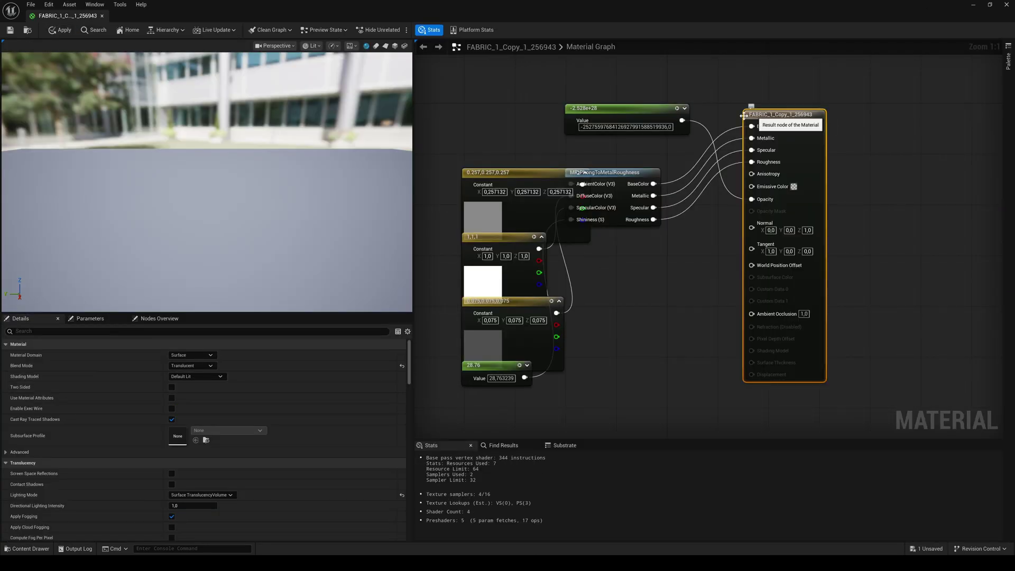
{"action": "left_click", "coordinate": [208, 367]}
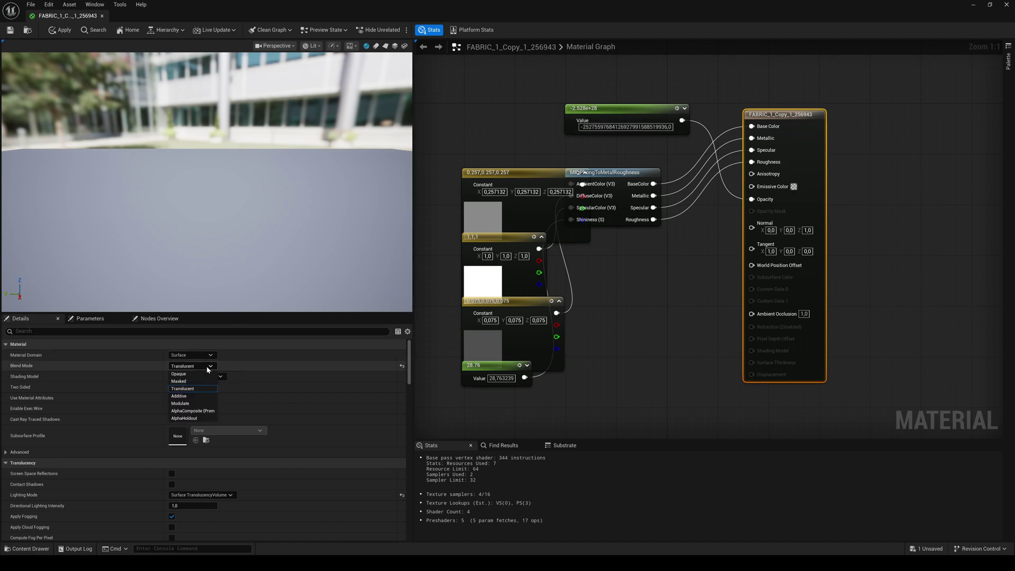
{"action": "left_click", "coordinate": [185, 374]}
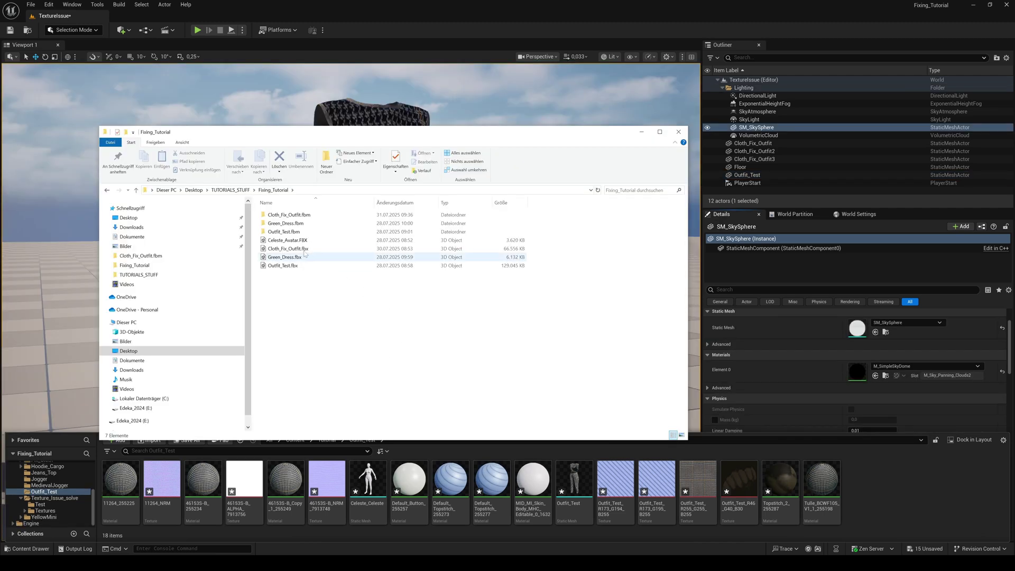
Inspect the PNG textures in Outfit_Test.fbm subfolders 3 and 2, then leave Explorer.
{"action": "double_click", "coordinate": [286, 233]}
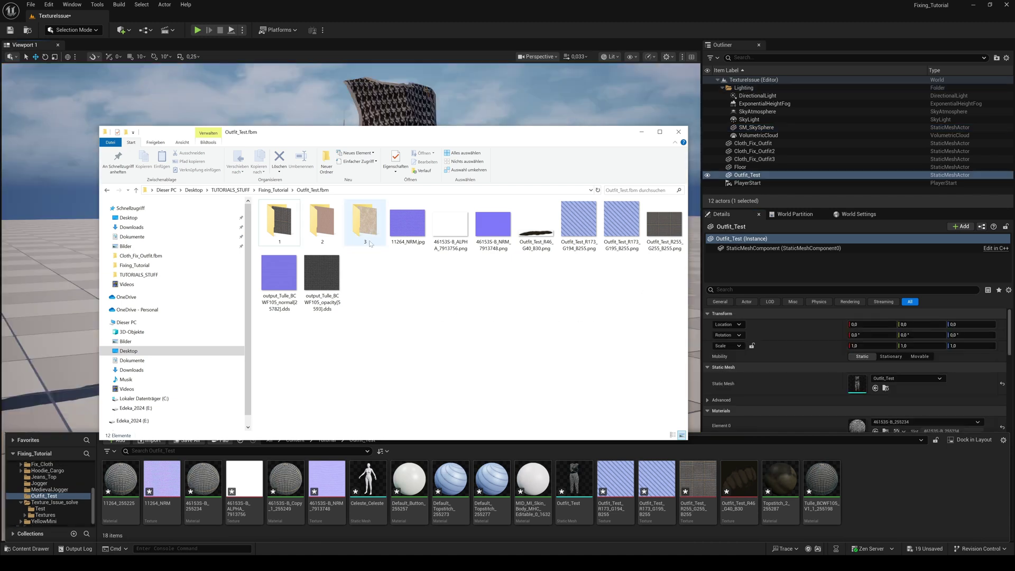
{"action": "double_click", "coordinate": [364, 224]}
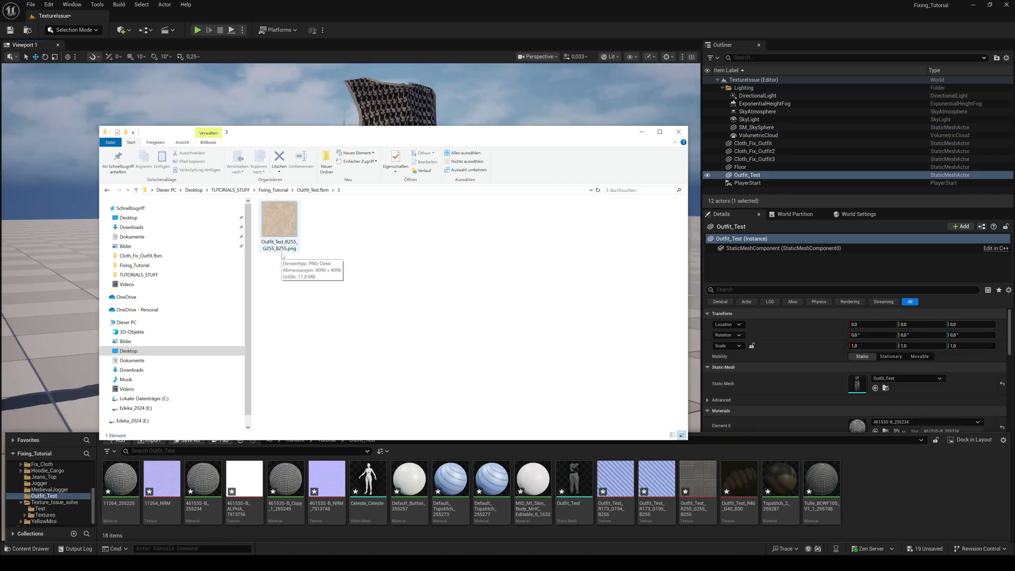
{"action": "left_click", "coordinate": [315, 191]}
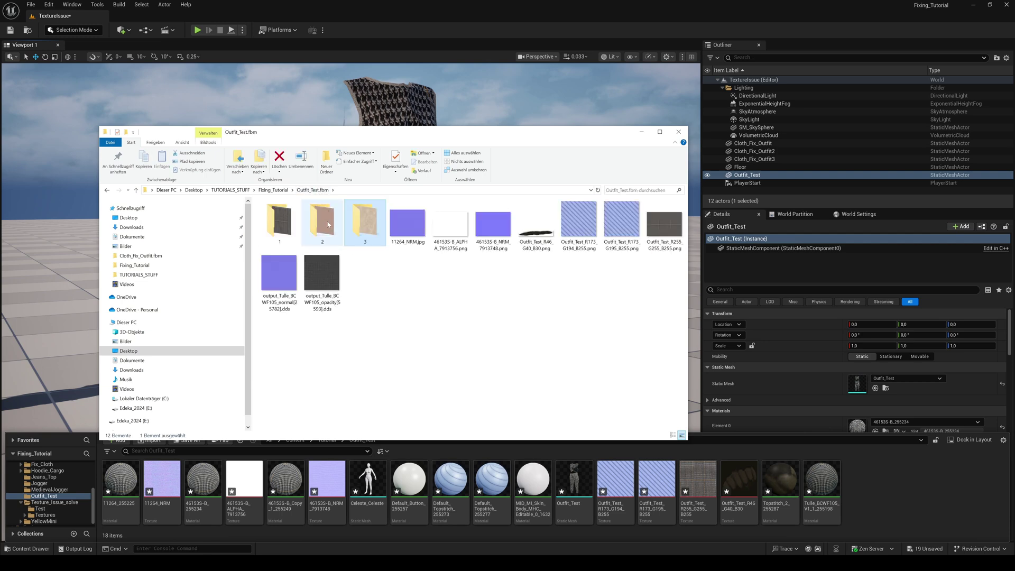
{"action": "double_click", "coordinate": [325, 226]}
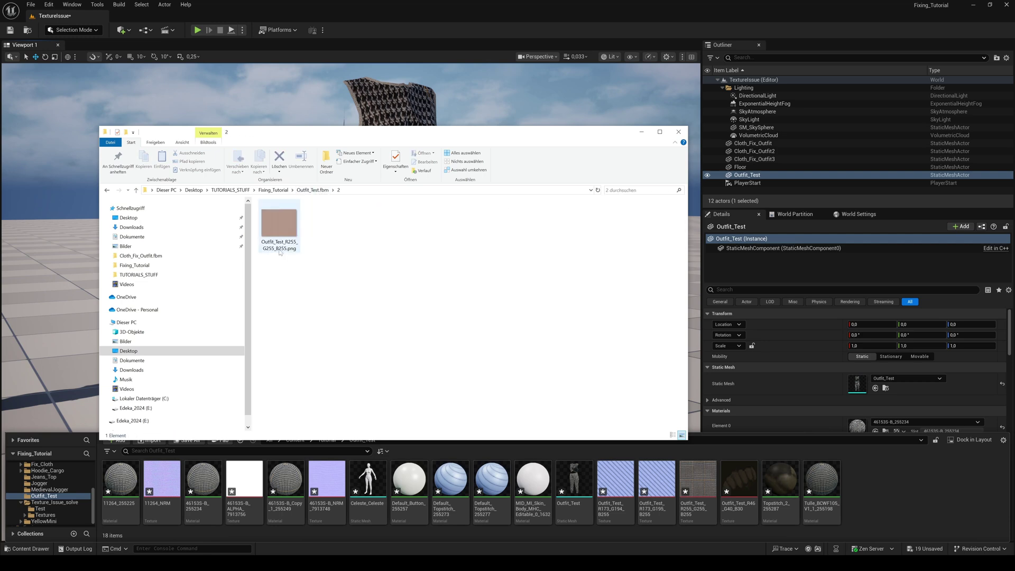
{"action": "key", "text": "alt+Tab"}
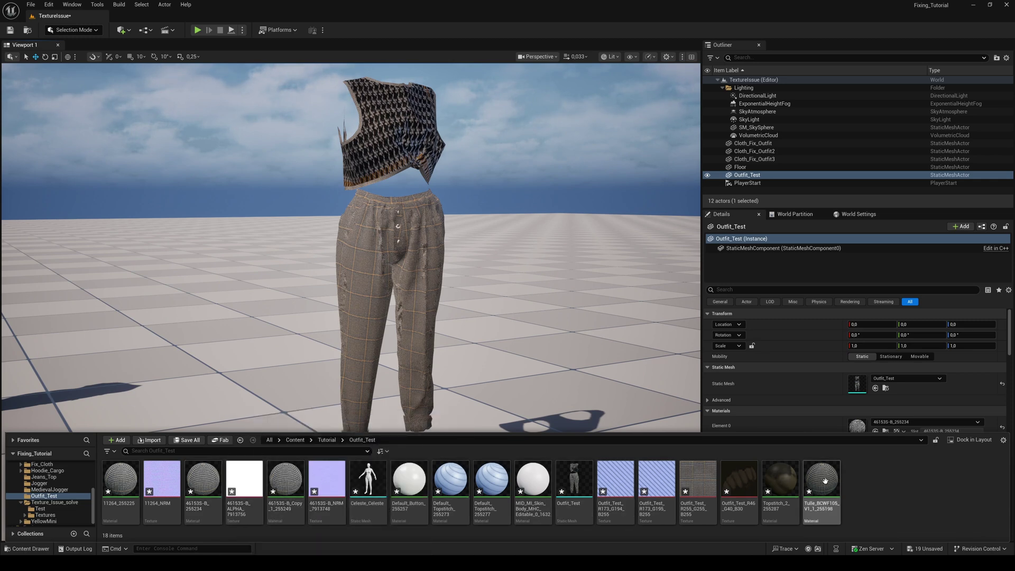
Create a Missing_Textures folder inside Outfit_Test and open it.
{"action": "right_click", "coordinate": [872, 483]}
{"action": "left_click", "coordinate": [899, 207]}
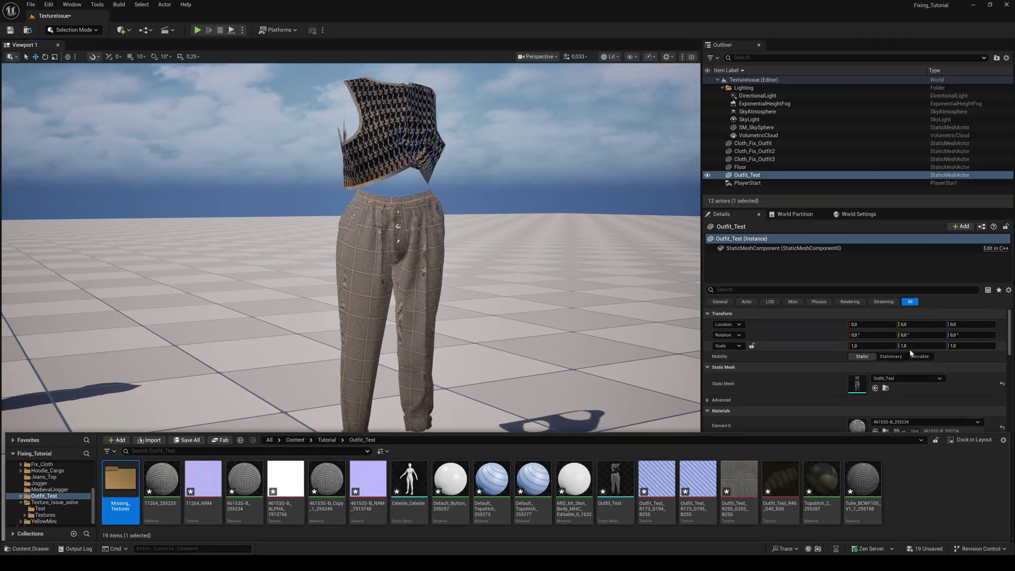
{"action": "double_click", "coordinate": [125, 484]}
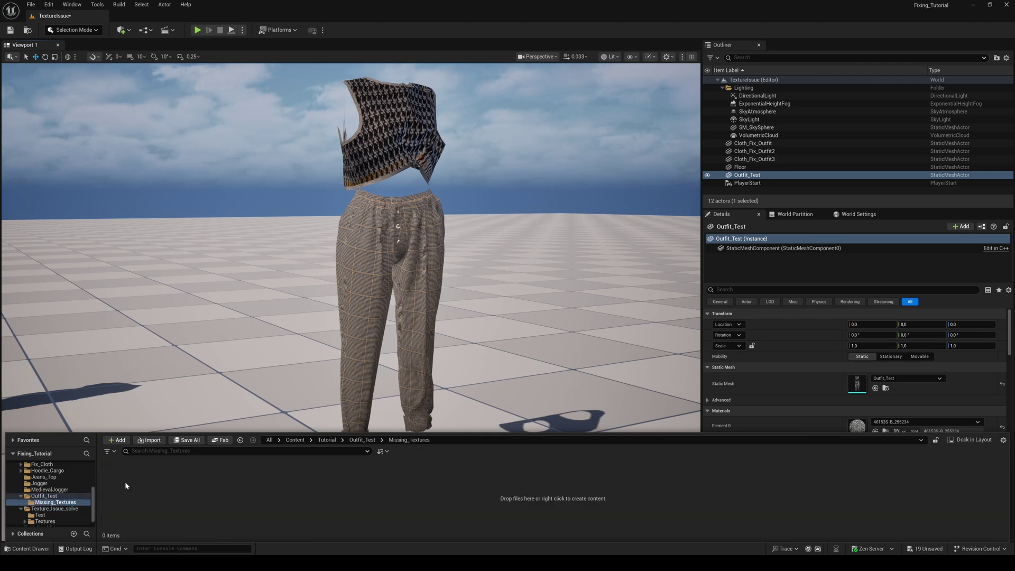
Import the PNG texture from Outfit_Test.fbm subfolder 3 into Missing_Textures.
{"action": "left_click", "coordinate": [150, 440]}
{"action": "double_click", "coordinate": [443, 205]}
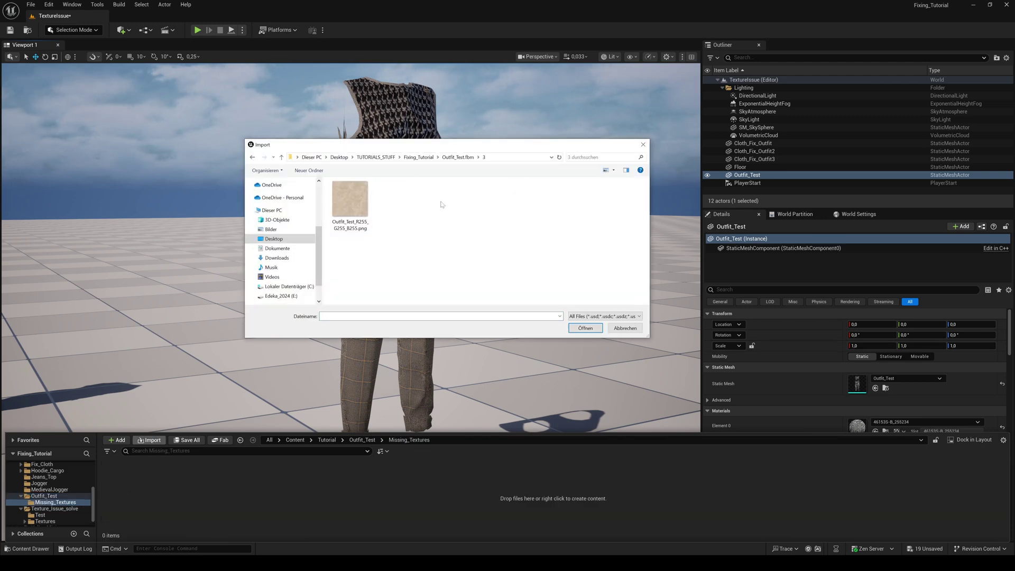
{"action": "double_click", "coordinate": [355, 198]}
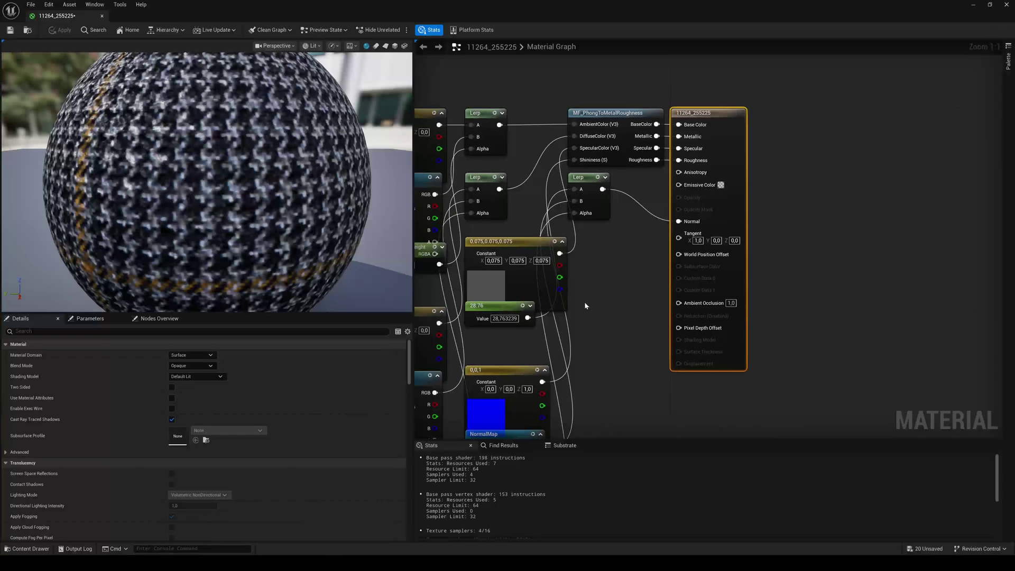
Assign the Outfit_01 texture to the material's AmbientColorMap.
{"action": "left_click", "coordinate": [470, 296]}
{"action": "left_click_drag", "start_coordinate": [472, 296], "coordinate": [465, 290]}
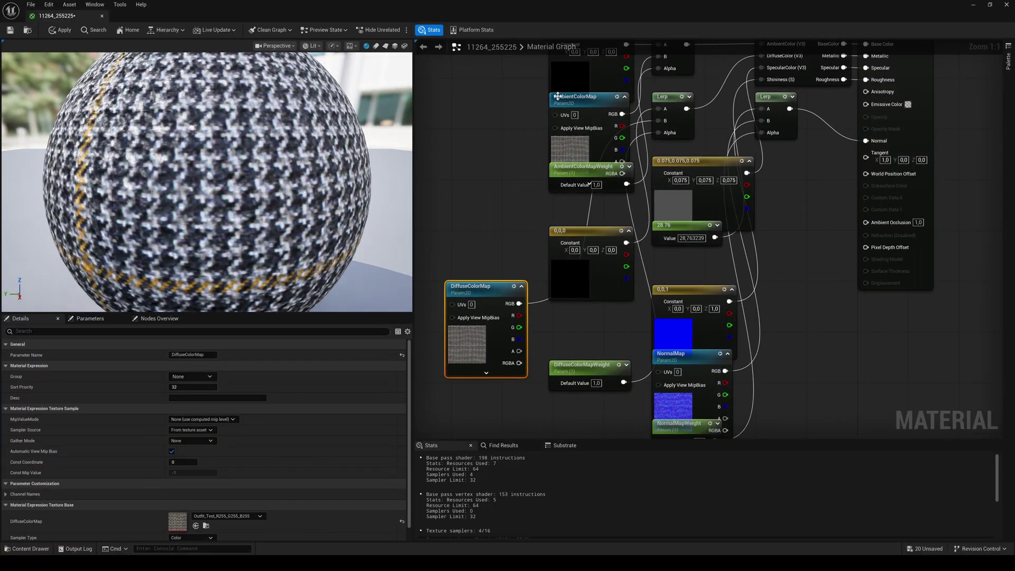
{"action": "left_click_drag", "start_coordinate": [576, 97], "coordinate": [483, 96]}
{"action": "left_click", "coordinate": [26, 548]}
{"action": "double_click", "coordinate": [121, 391]}
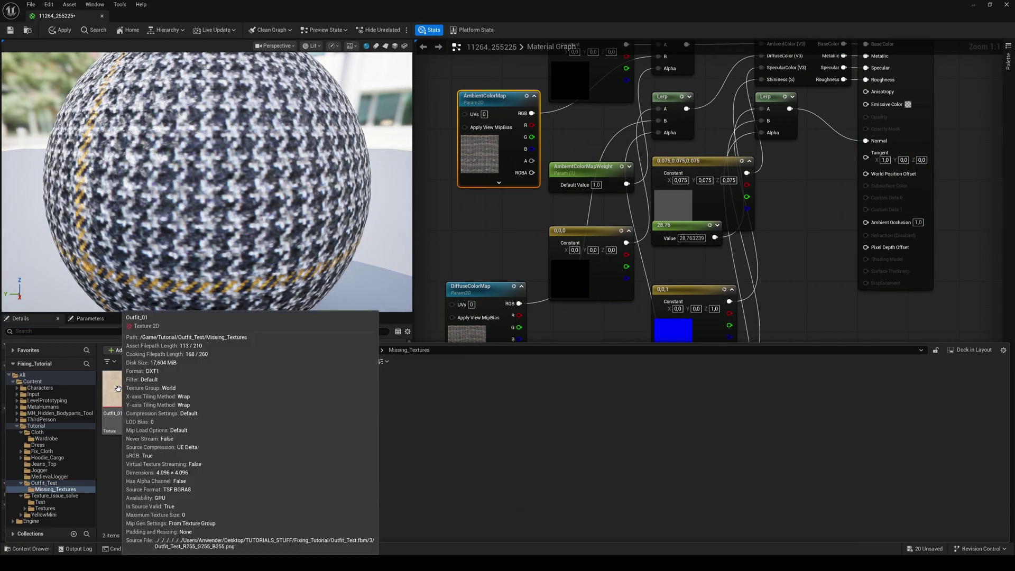
{"action": "left_click_drag", "start_coordinate": [121, 391], "coordinate": [183, 521]}
Assign Outfit_01 to DiffuseColorMap, then save and close the 11264_255225 material.
{"action": "left_click", "coordinate": [455, 301]}
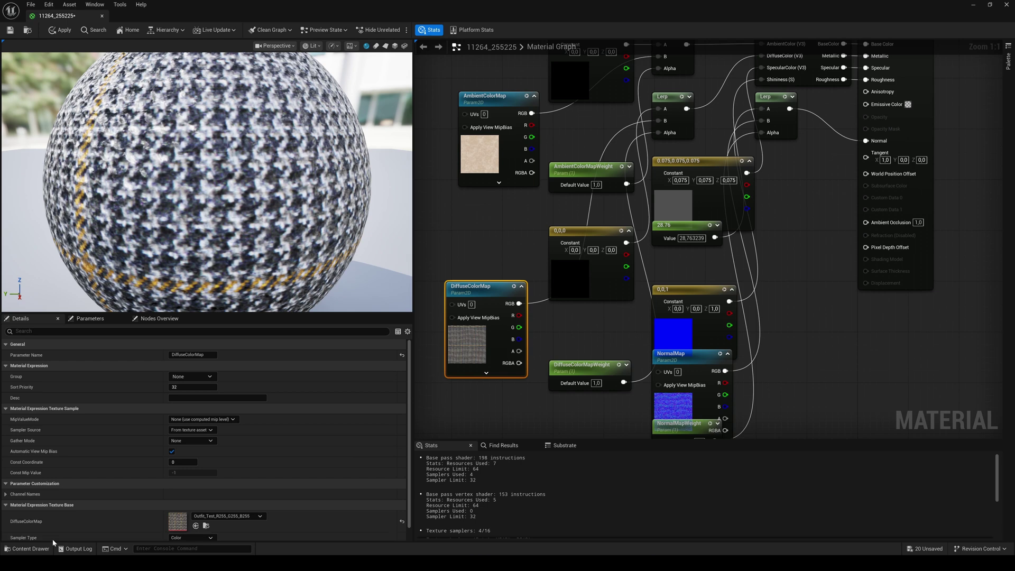
{"action": "left_click", "coordinate": [26, 548]}
{"action": "left_click_drag", "start_coordinate": [164, 394], "coordinate": [180, 522]}
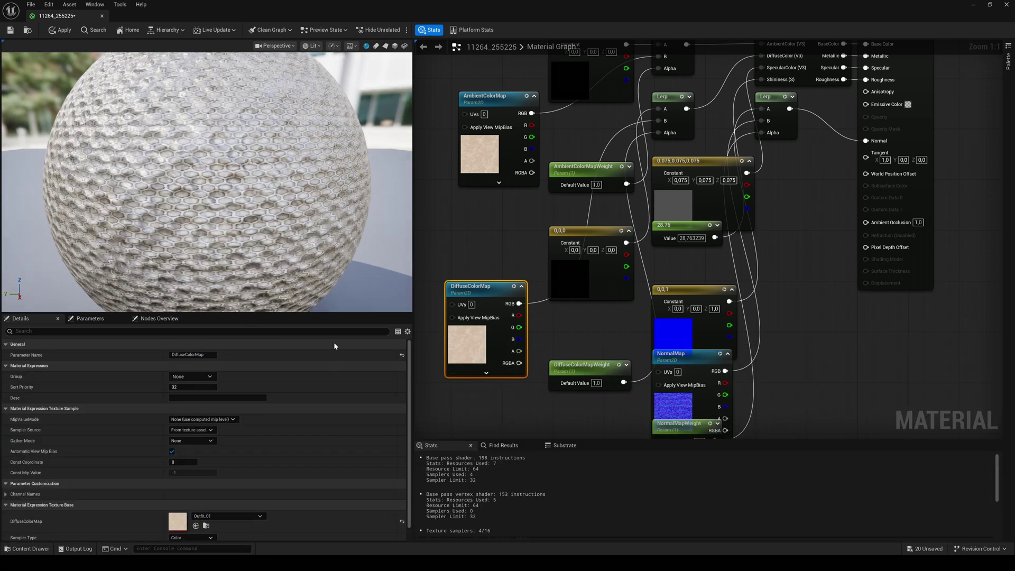
{"action": "left_click", "coordinate": [10, 29]}
{"action": "left_click", "coordinate": [102, 17]}
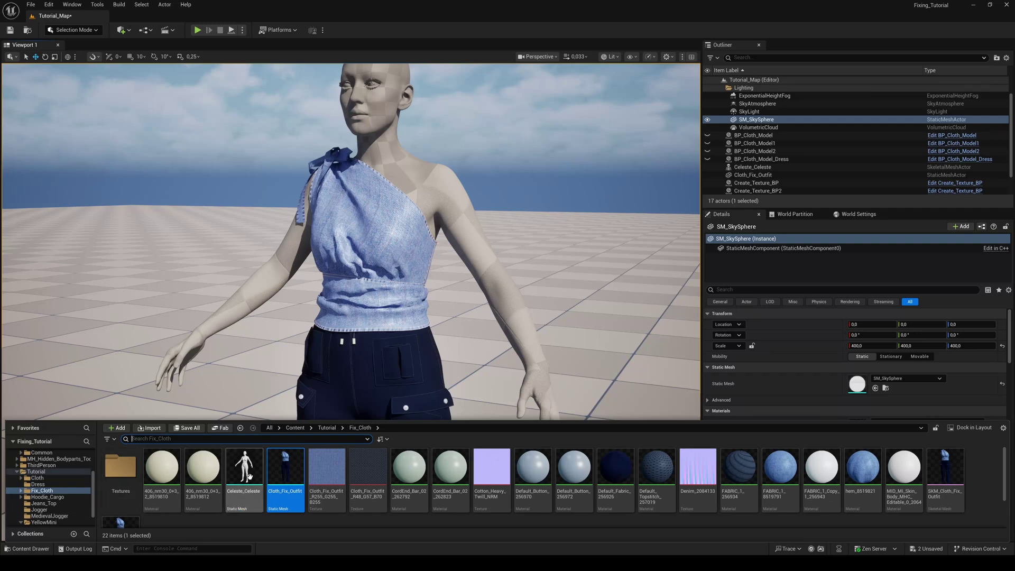
Bring up the Convert to Skeletal Mesh options for Cloth_Fix_Outfit.
{"action": "mouse_move", "coordinate": [284, 467]}
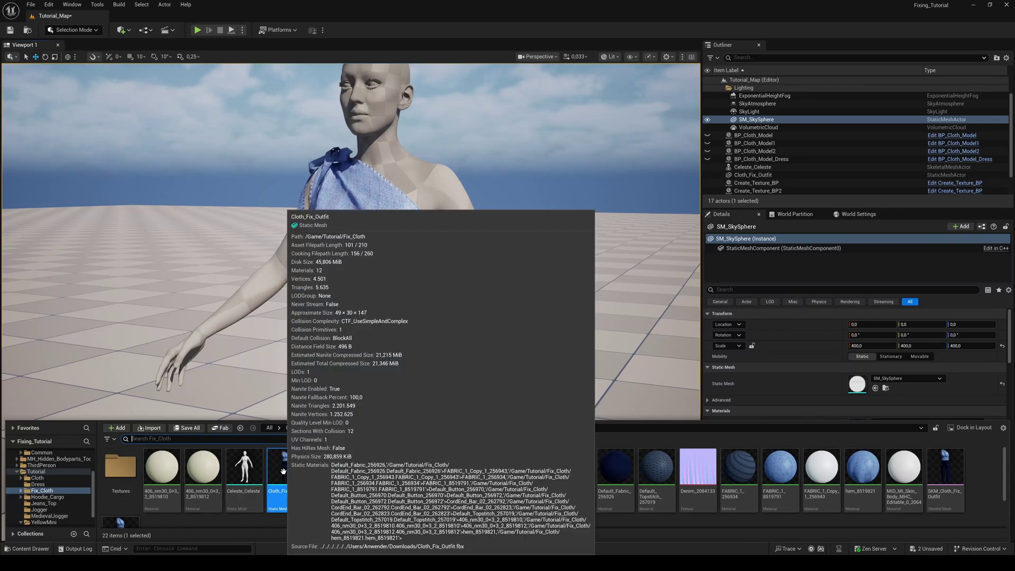
{"action": "right_click", "coordinate": [283, 471]}
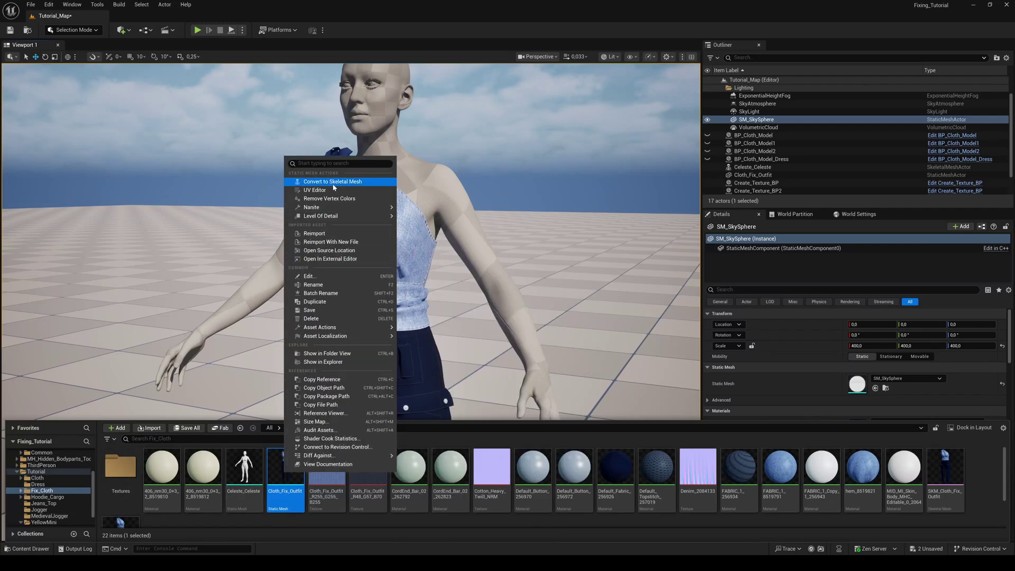
{"action": "left_click", "coordinate": [332, 182]}
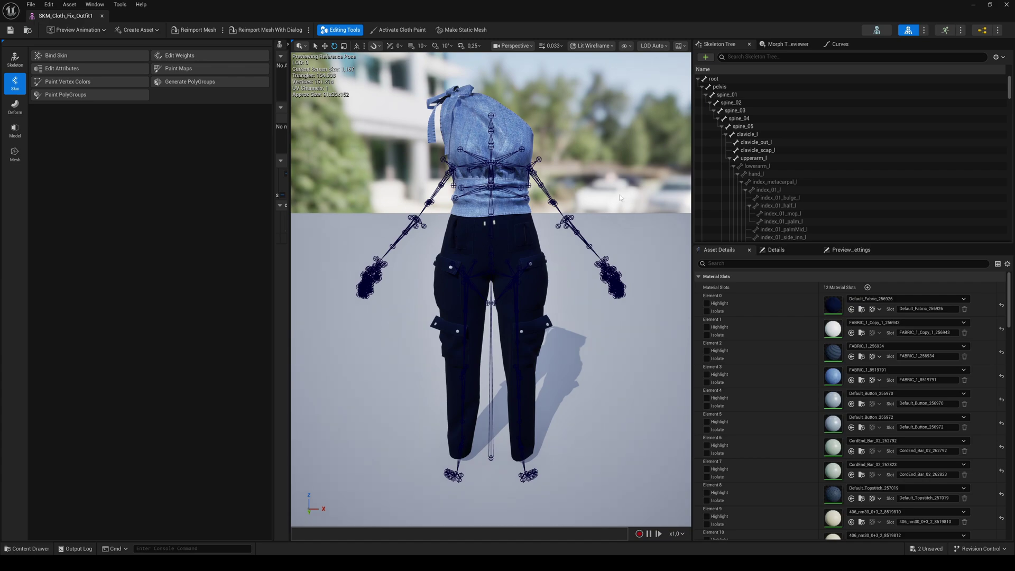
Scroll through the converted SKM_Cloth_Fix_Outfit1 skeletal mesh on metahuman_base_skel.
{"action": "scroll", "coordinate": [491, 288], "scroll_direction": "up", "scroll_amount": 10}
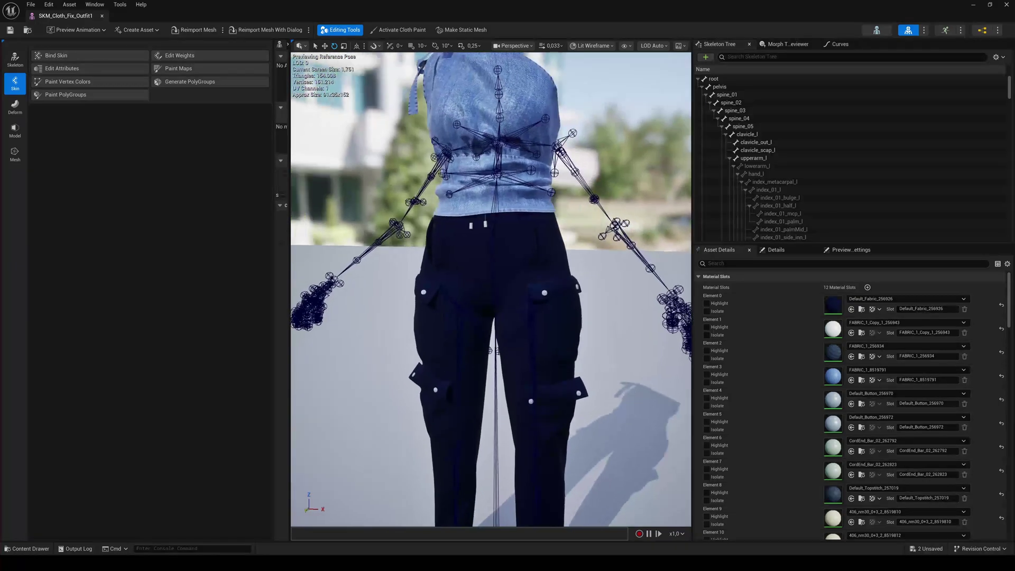
{"action": "scroll", "coordinate": [491, 288], "scroll_direction": "down", "scroll_amount": 5}
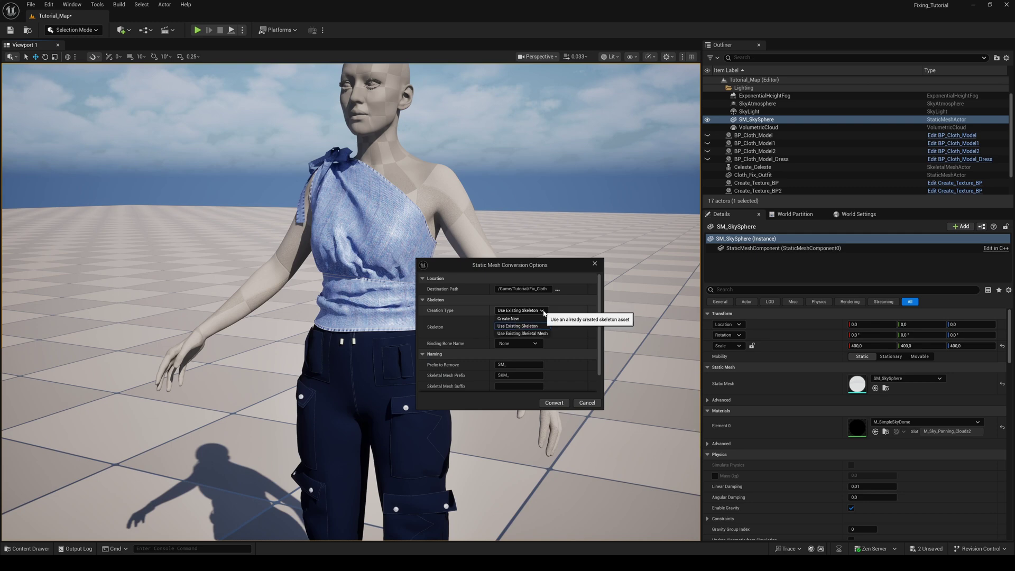
Set the conversion Creation Type to Use Existing Skeletal Mesh.
{"action": "left_click", "coordinate": [543, 311]}
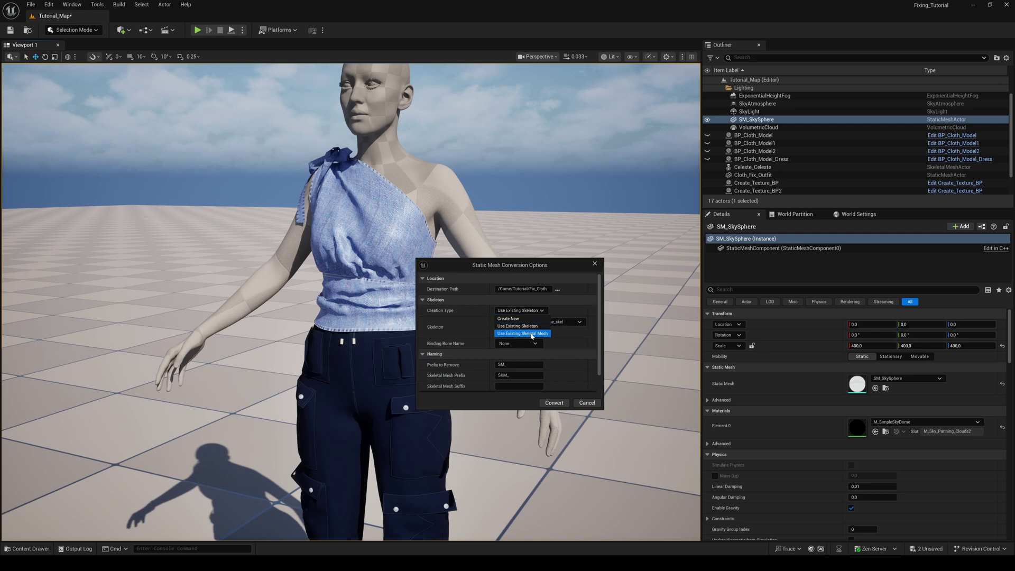
{"action": "left_click", "coordinate": [531, 334]}
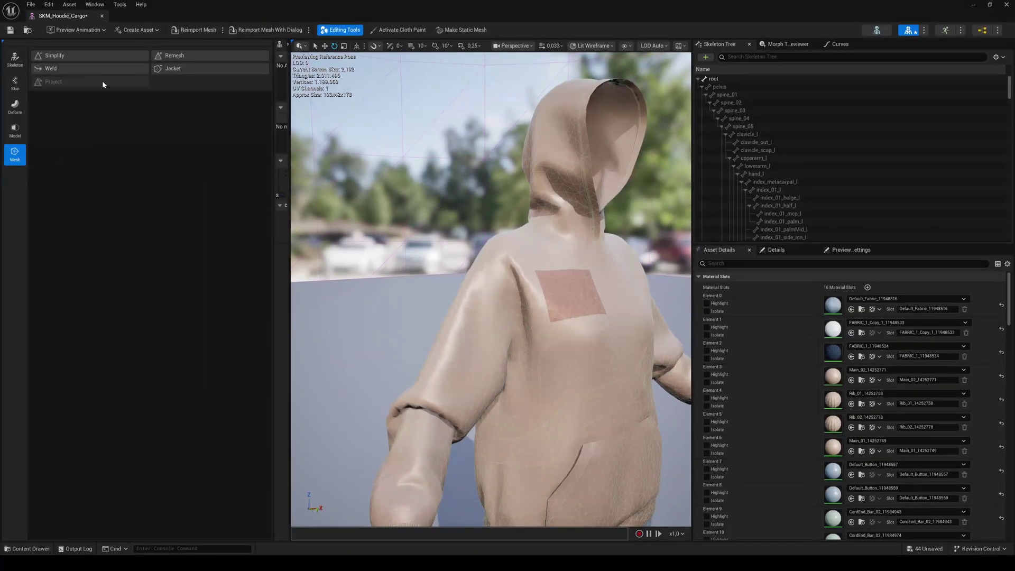
Simplify the SKM_Hoodie_Cargo mesh to a 5 percent target and accept the result.
{"action": "left_click", "coordinate": [55, 56]}
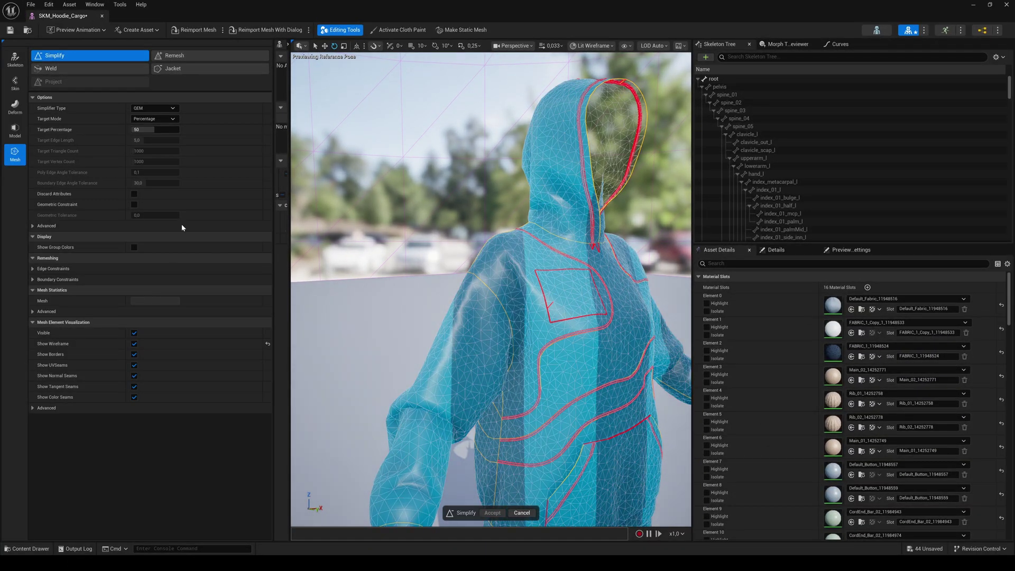
{"action": "left_click", "coordinate": [156, 130]}
{"action": "type", "text": "5"}
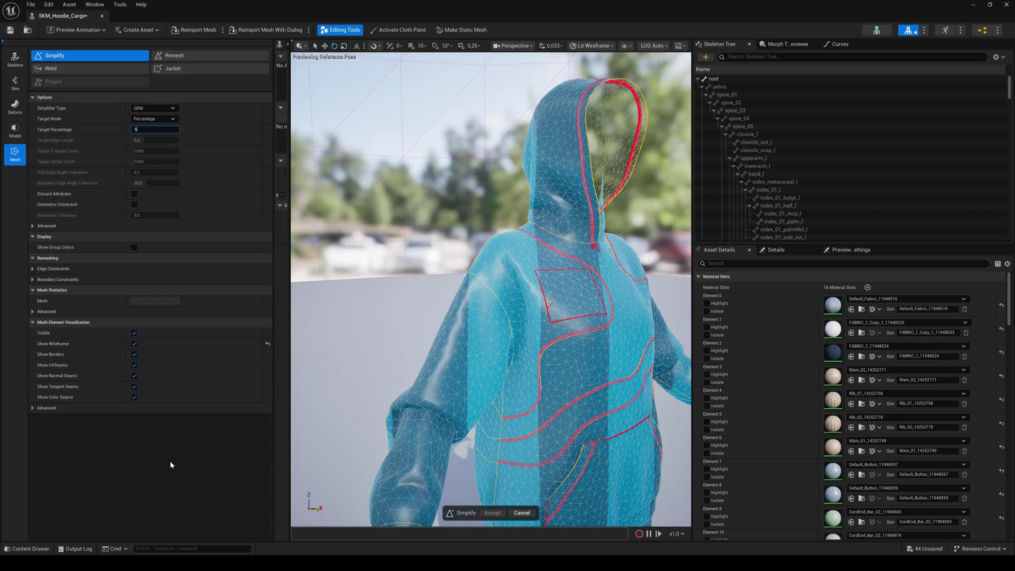
{"action": "left_click", "coordinate": [170, 462]}
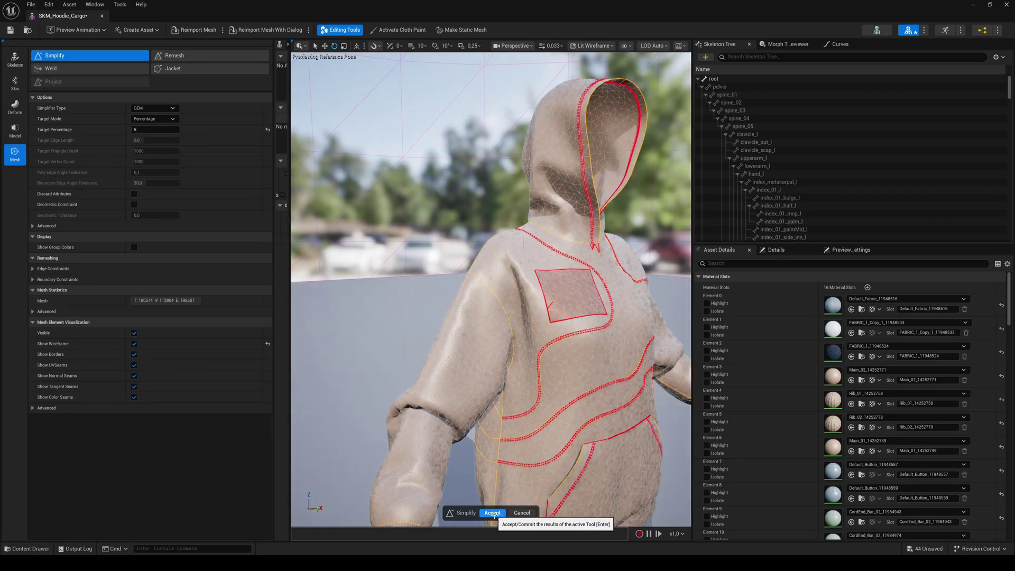
{"action": "left_click", "coordinate": [493, 513]}
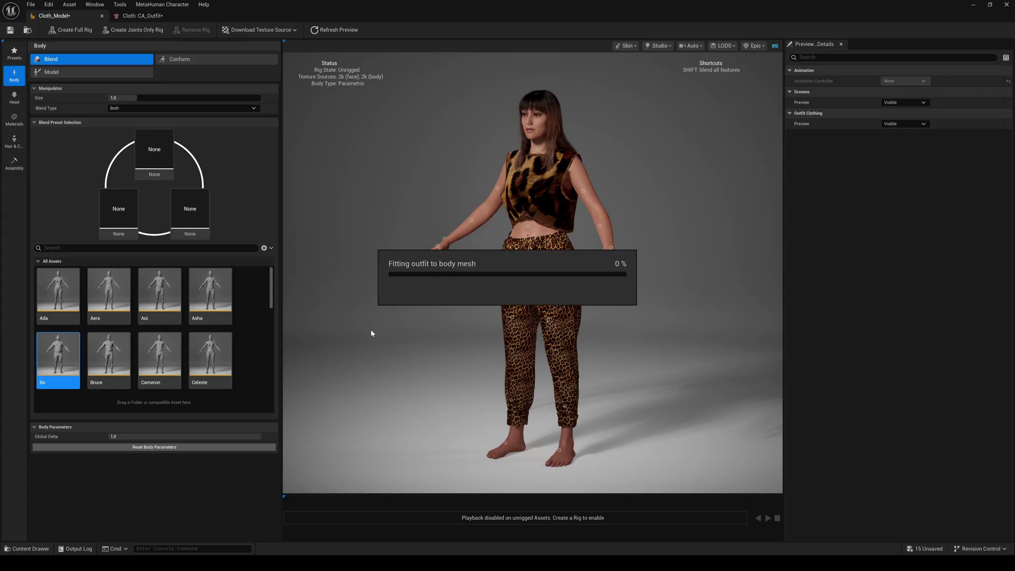
Orbit the viewport around the MetaHuman character.
{"action": "left_click_drag", "start_coordinate": [602, 322], "coordinate": [306, 326]}
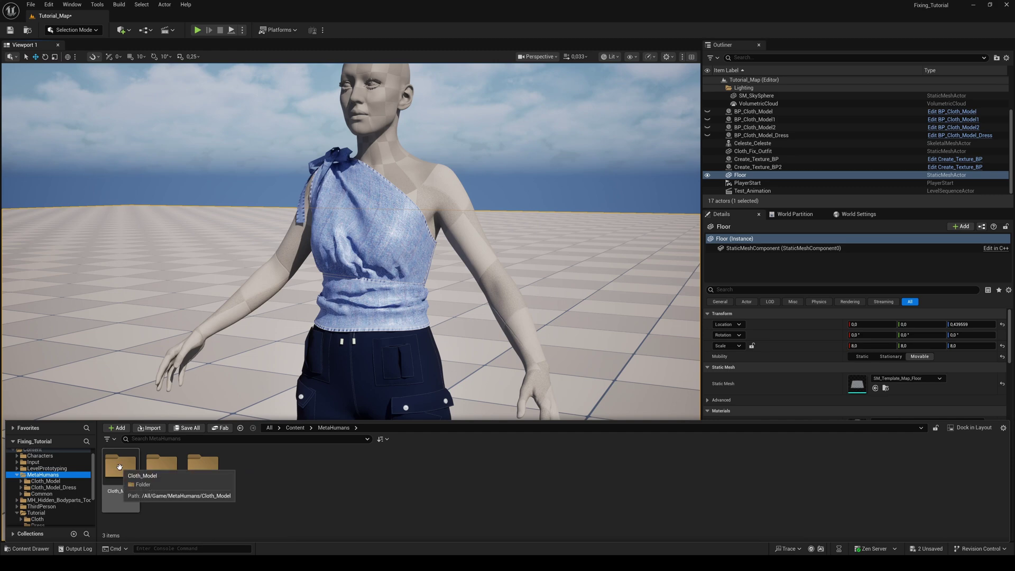
Open the BP_Cloth_Model blueprint's viewport and select its Body component.
{"action": "double_click", "coordinate": [119, 466]}
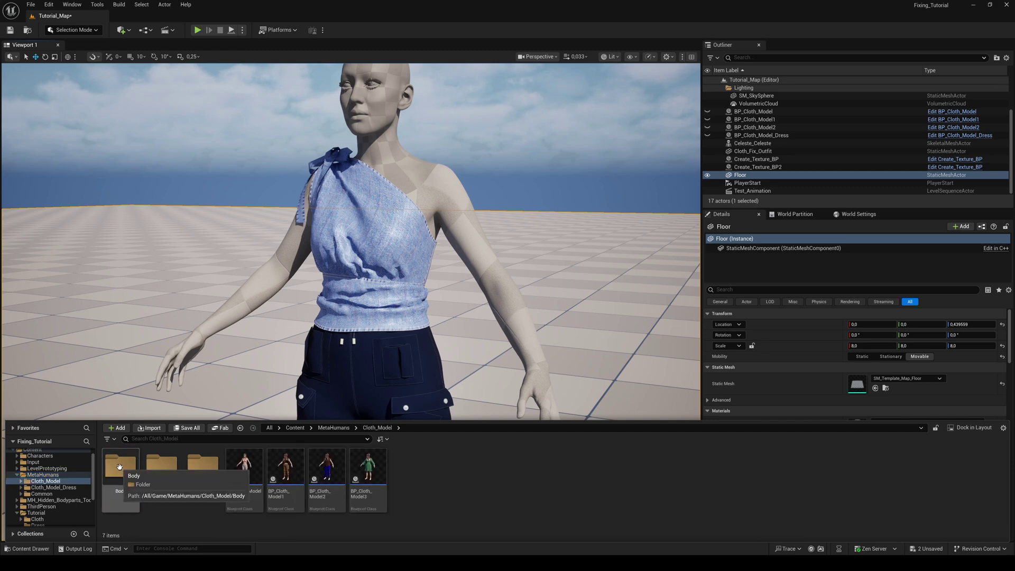
{"action": "double_click", "coordinate": [246, 467]}
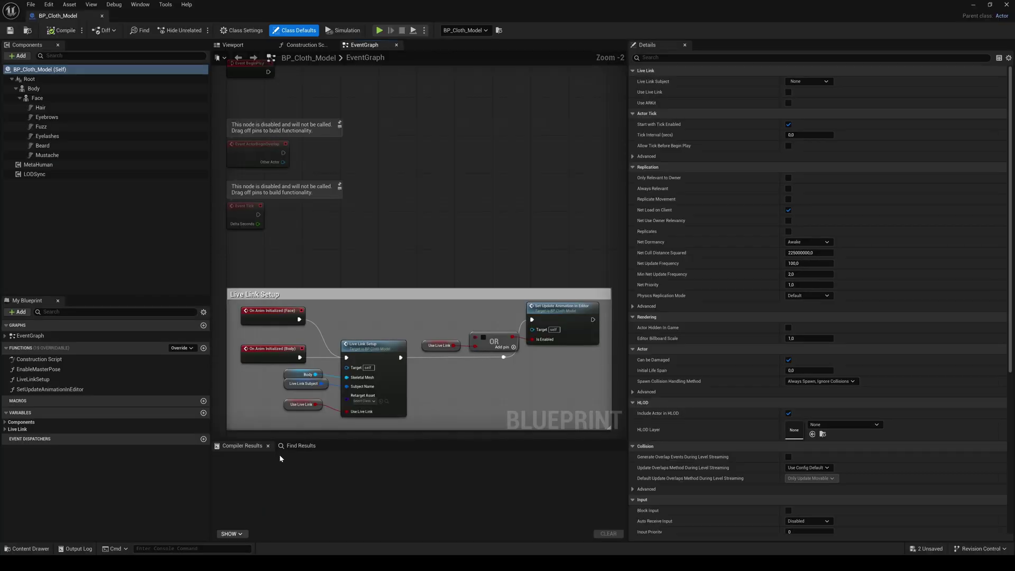
{"action": "left_click", "coordinate": [233, 45]}
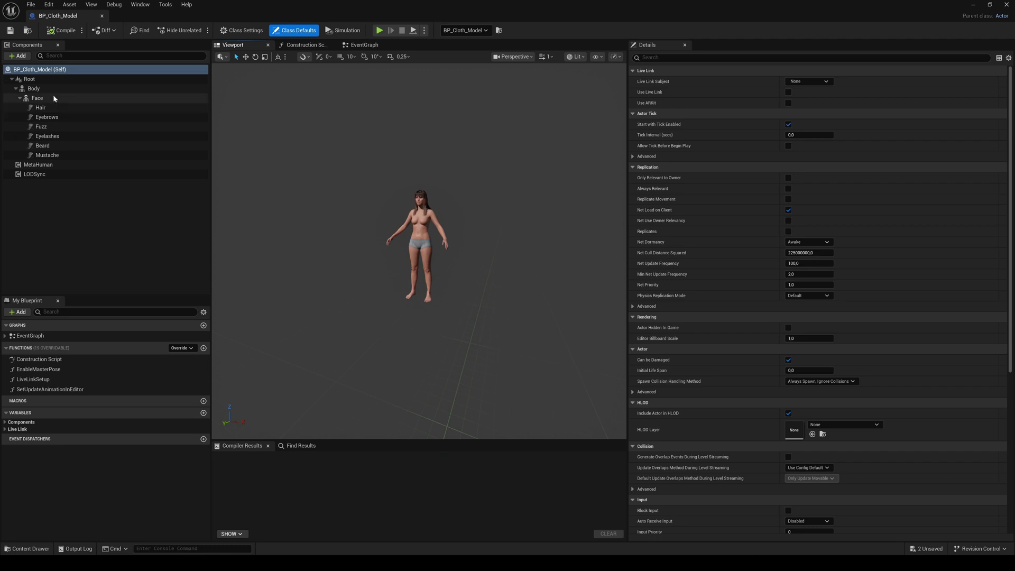
{"action": "left_click", "coordinate": [32, 89]}
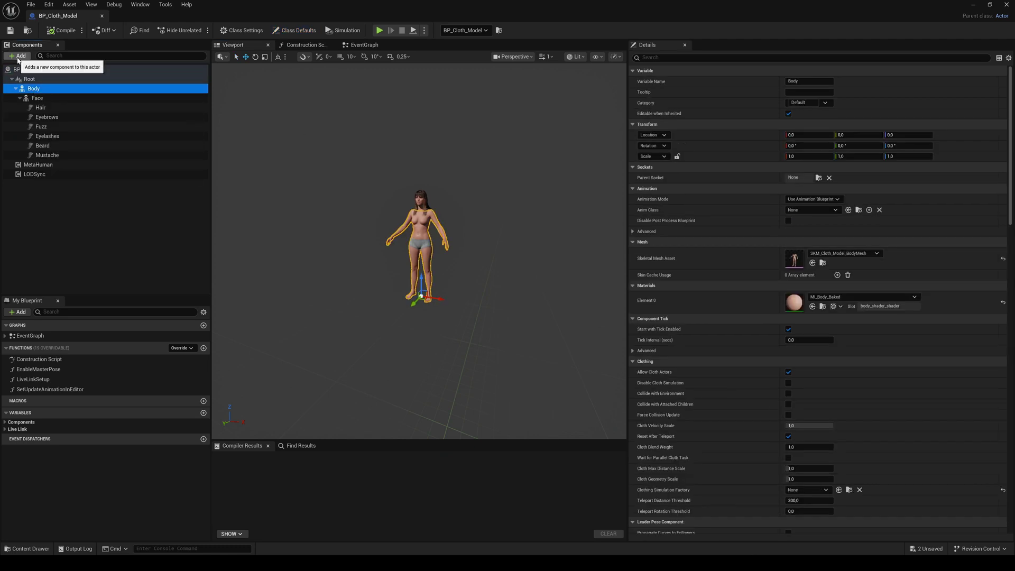
Add a skeletal mesh component named Dress under Body.
{"action": "left_click", "coordinate": [19, 56]}
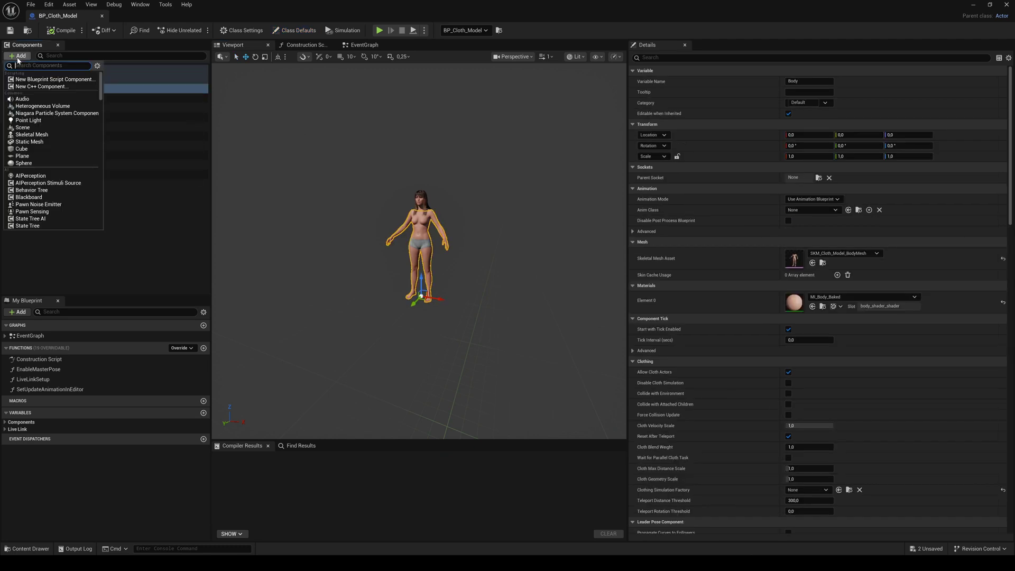
{"action": "left_click", "coordinate": [31, 135]}
{"action": "type", "text": "Dress"}
{"action": "key", "text": "Return"}
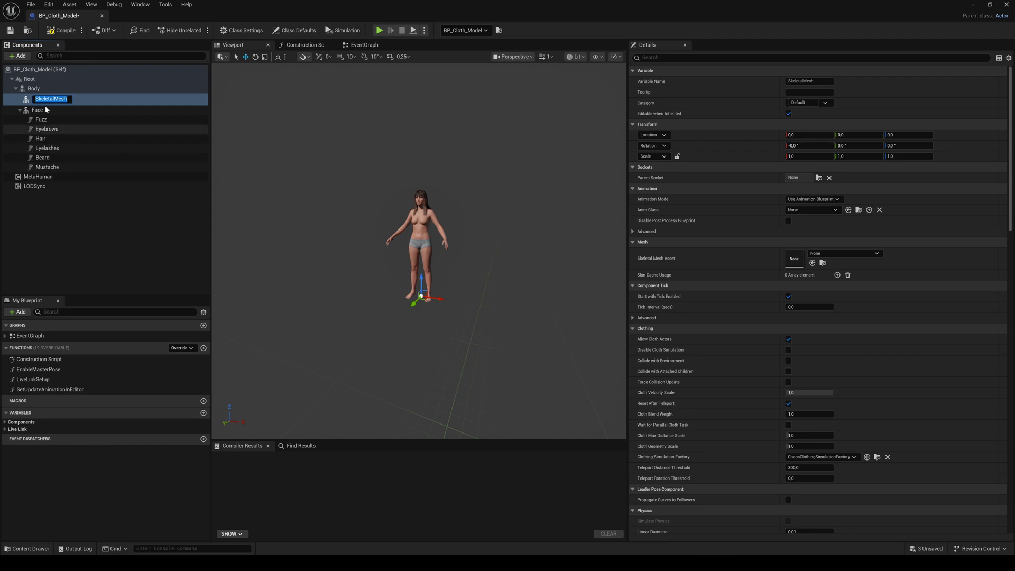
{"action": "key", "text": "ctrl+space"}
Set SKM_Cloth_Fix_Outfit as the Dress mesh, then compile and save the blueprint.
{"action": "left_click_drag", "start_coordinate": [945, 423], "coordinate": [792, 257]}
{"action": "left_click_drag", "start_coordinate": [792, 259], "coordinate": [793, 258]}
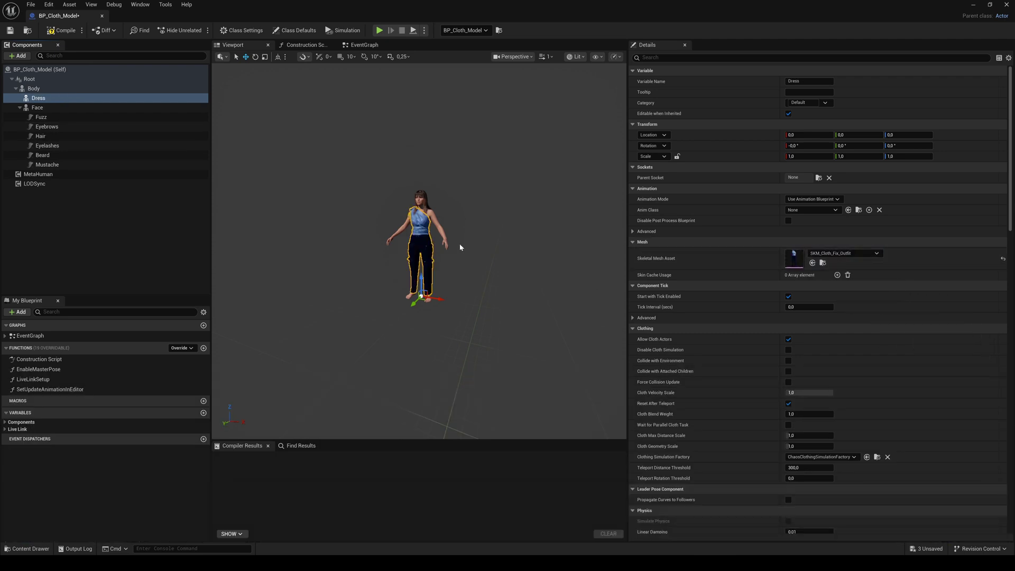
{"action": "key", "text": "f"}
{"action": "left_click", "coordinate": [226, 255]}
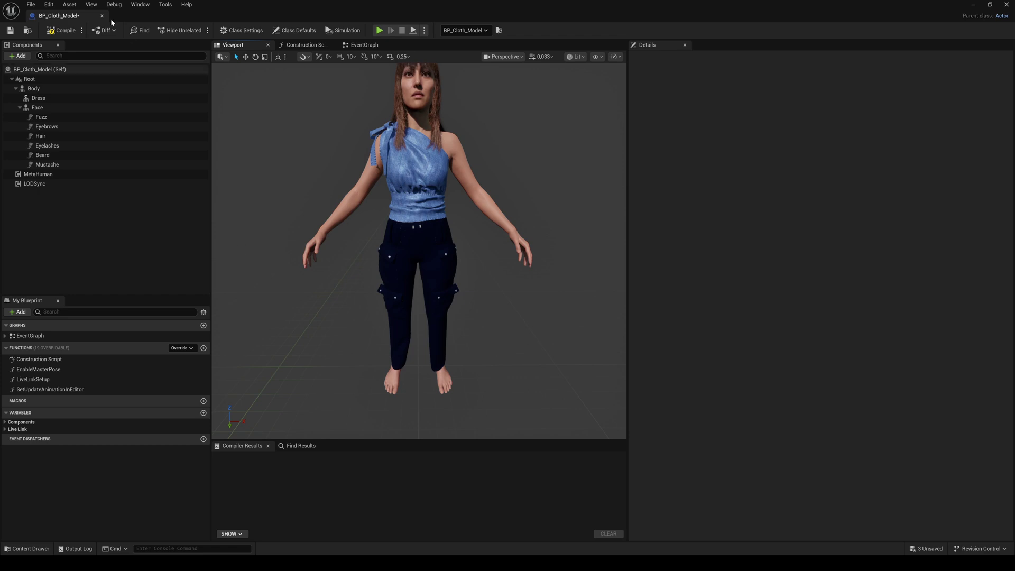
{"action": "left_click", "coordinate": [61, 31]}
{"action": "left_click", "coordinate": [10, 31]}
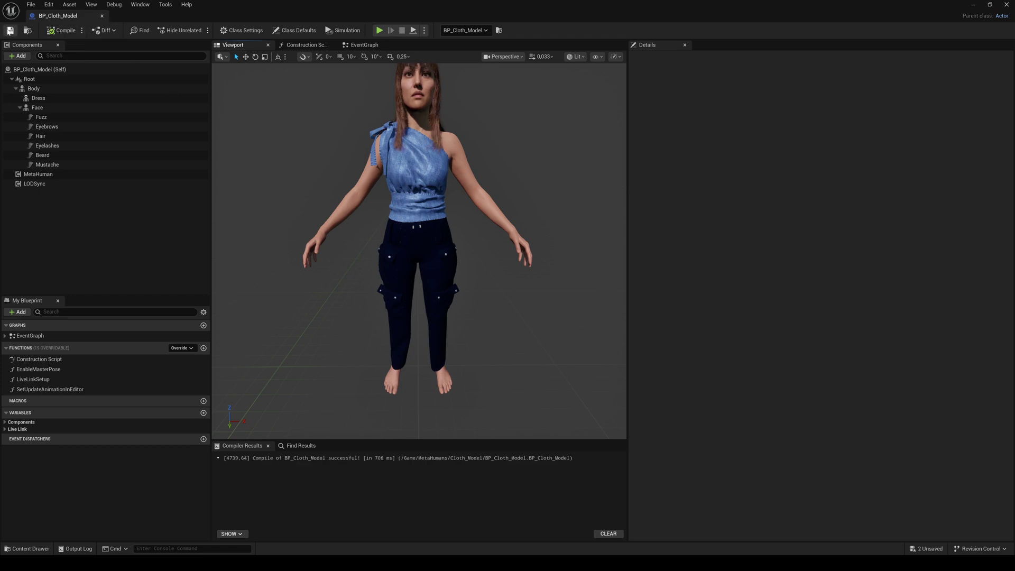
Minimize the MetaHuman Character editor and open the Content Drawer at the DefaultGarment folder.
{"action": "left_click", "coordinate": [102, 18]}
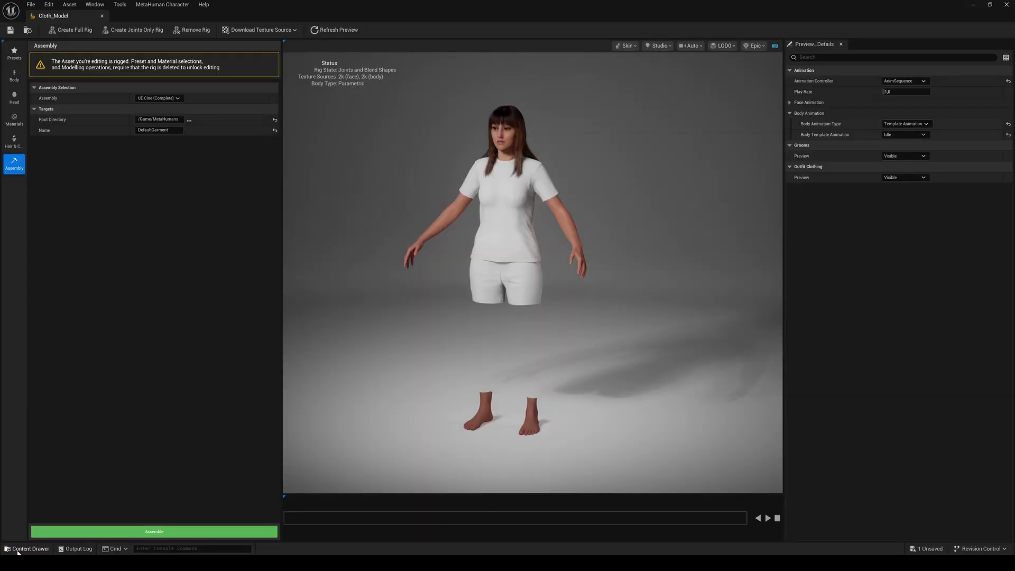
{"action": "left_click", "coordinate": [973, 6]}
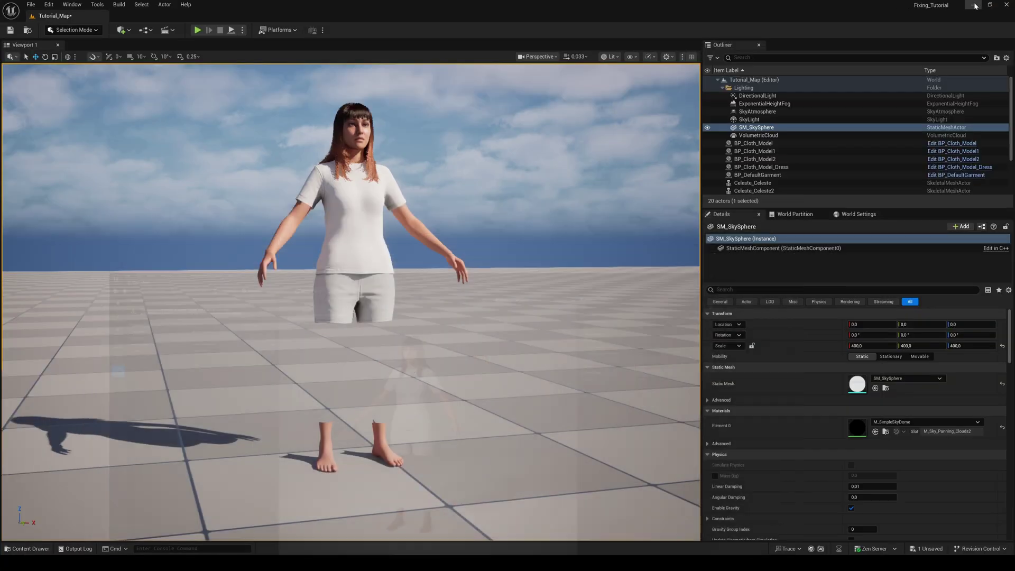
{"action": "left_click", "coordinate": [27, 548]}
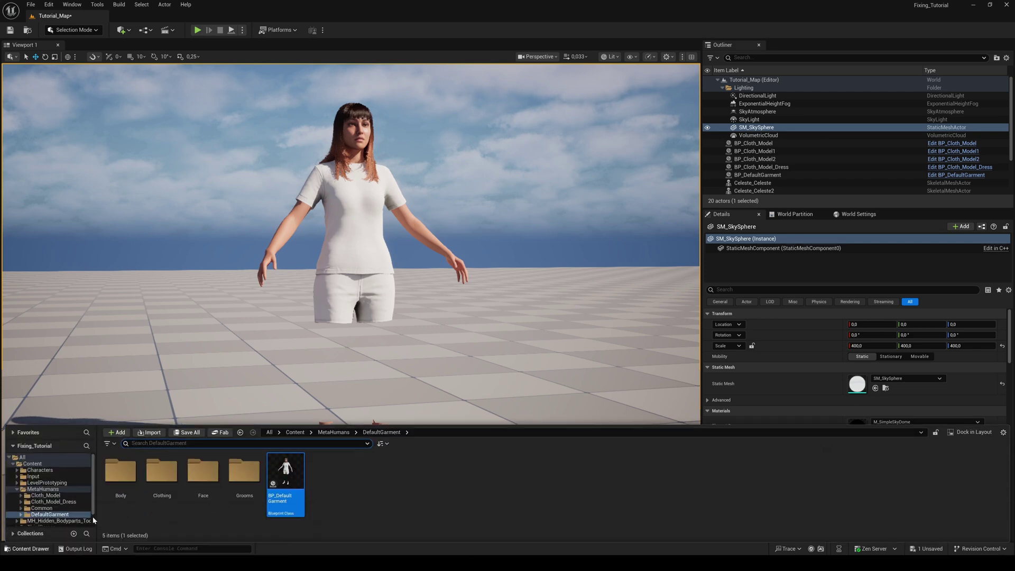
In BP_DefaultGarment's Viewport, delete the white SkeletalMesh garment component.
{"action": "double_click", "coordinate": [283, 477]}
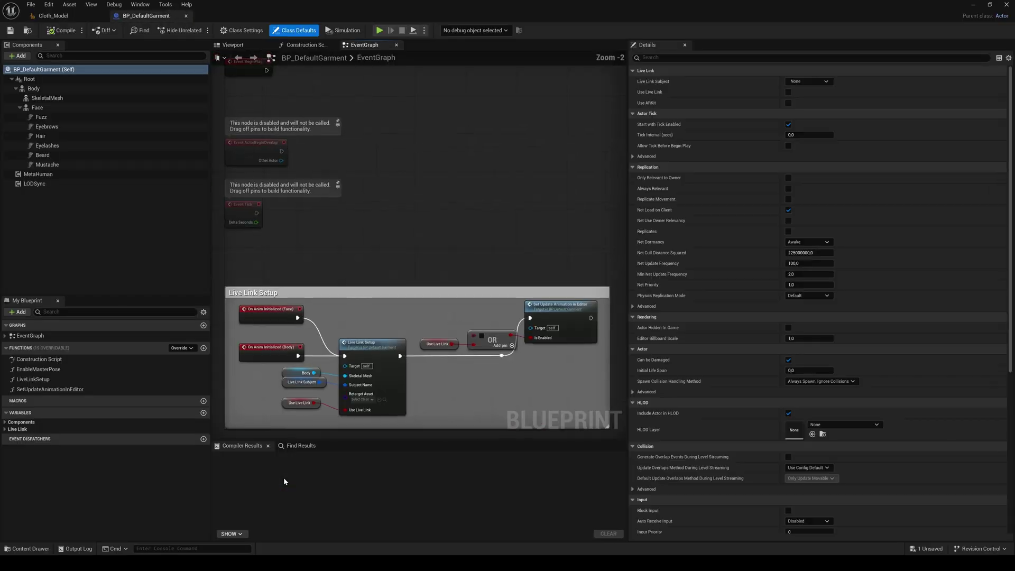
{"action": "left_click", "coordinate": [231, 46]}
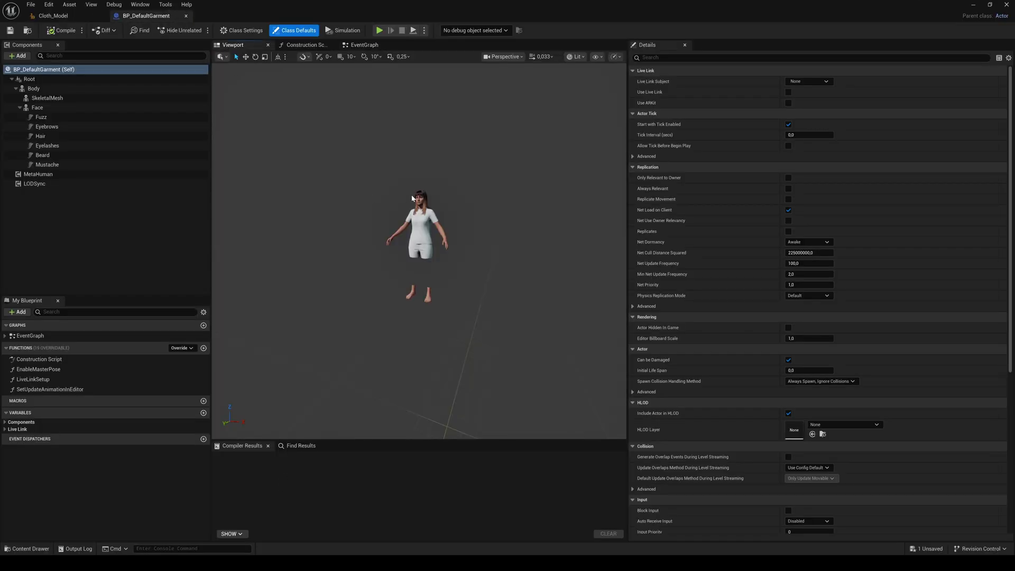
{"action": "left_click", "coordinate": [48, 97]}
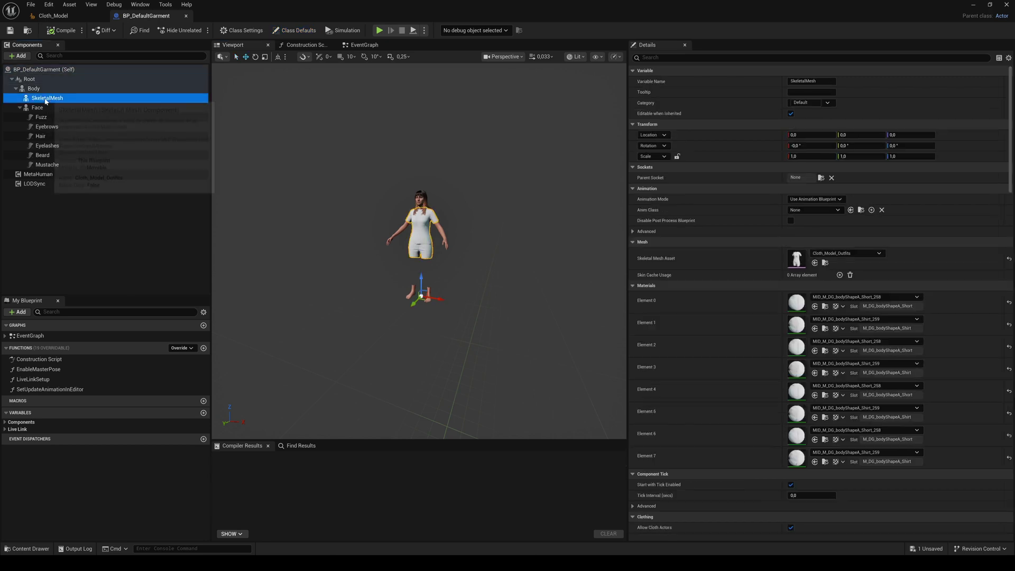
{"action": "key", "text": "Delete"}
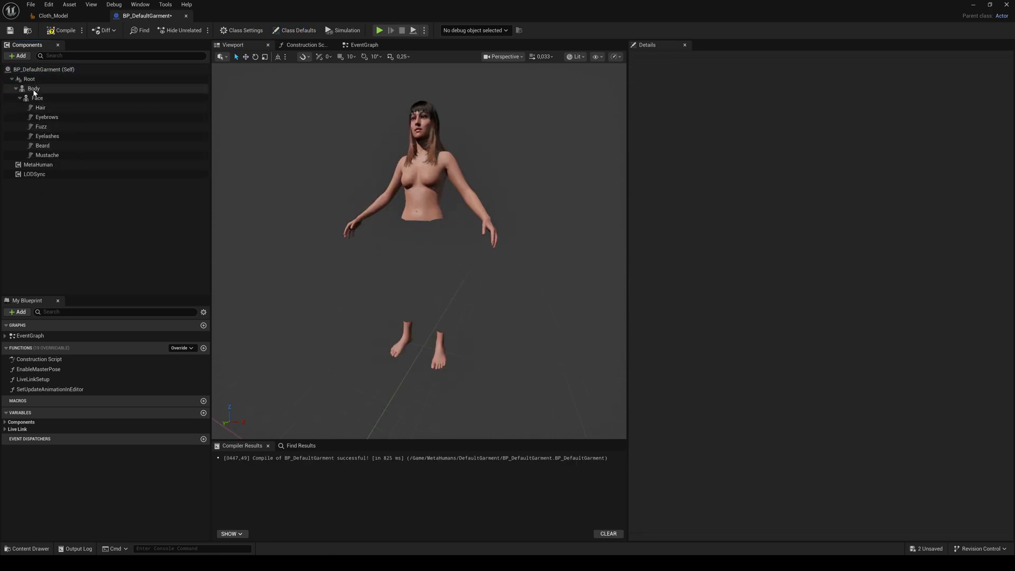
Add an SKM_Cloth_Fix_Outfit skeletal mesh component under Body.
{"action": "left_click", "coordinate": [34, 89]}
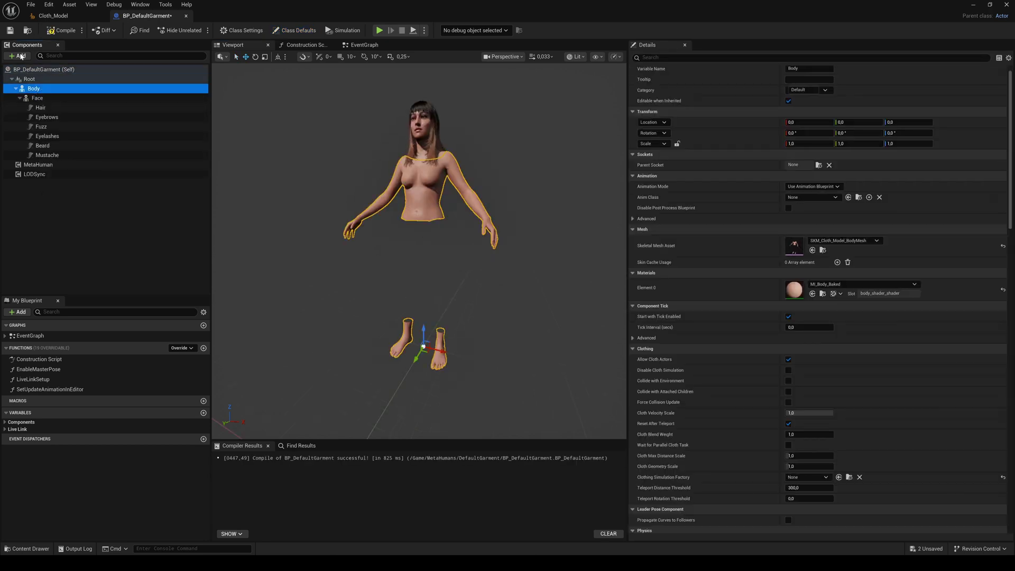
{"action": "left_click", "coordinate": [19, 56]}
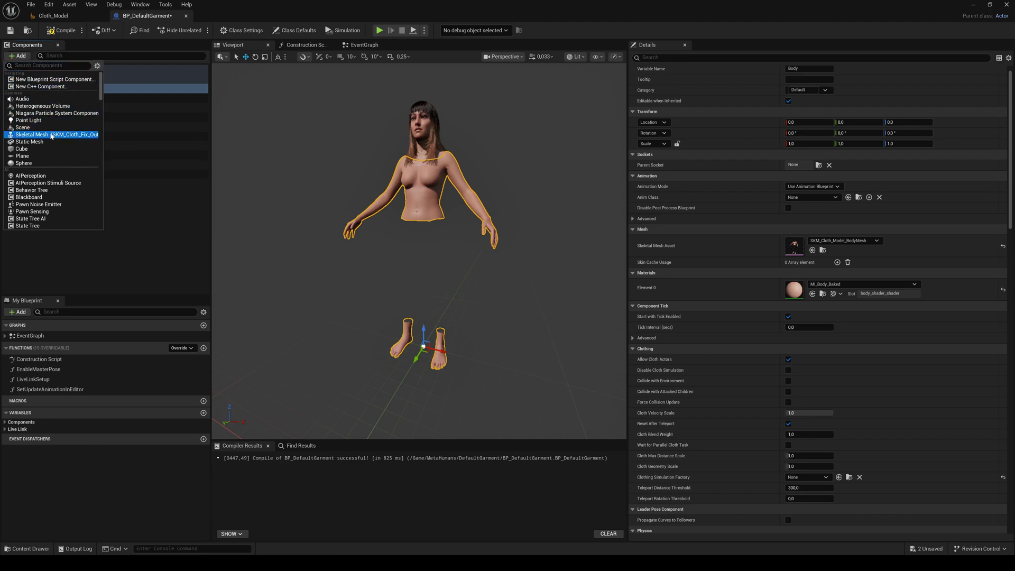
{"action": "left_click", "coordinate": [51, 135]}
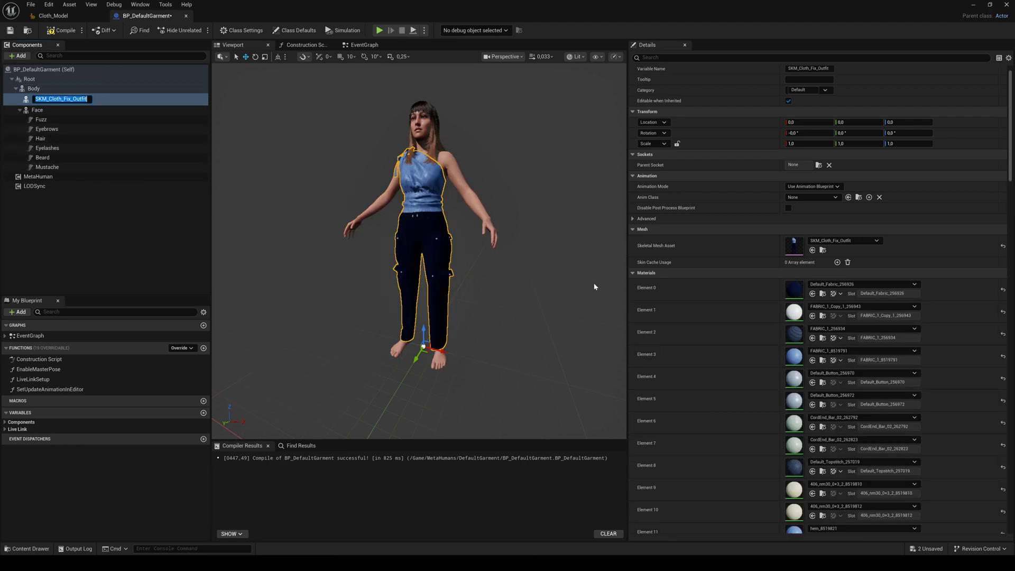